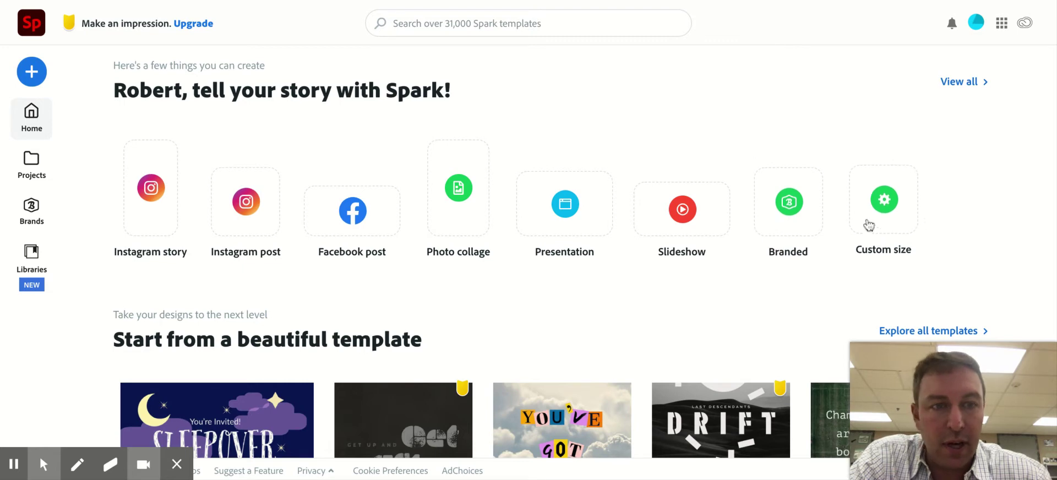
# Look through the full catalogue of project types and templates, from Popular to Make it personal
pyautogui.click(954, 86)
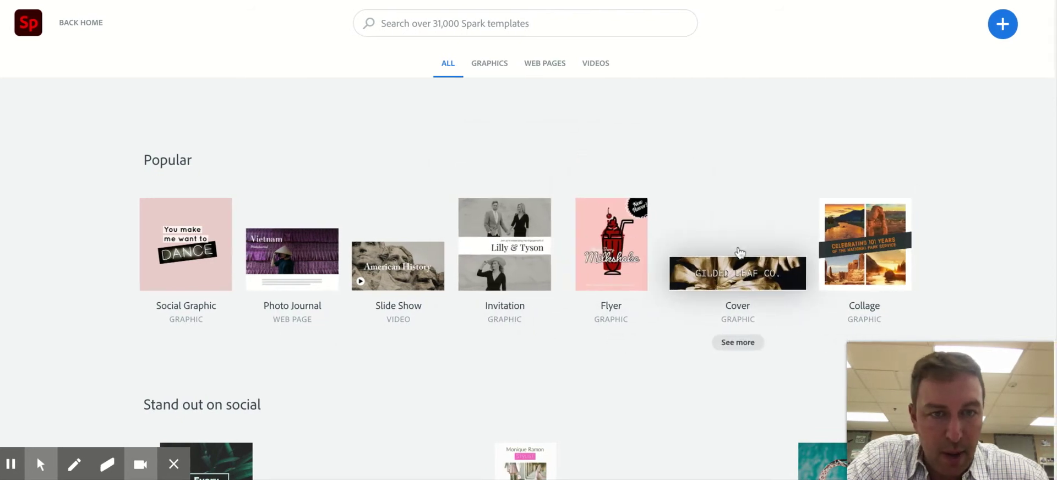
pyautogui.scroll(-5, 716, 231)
pyautogui.scroll(-7, 670, 256)
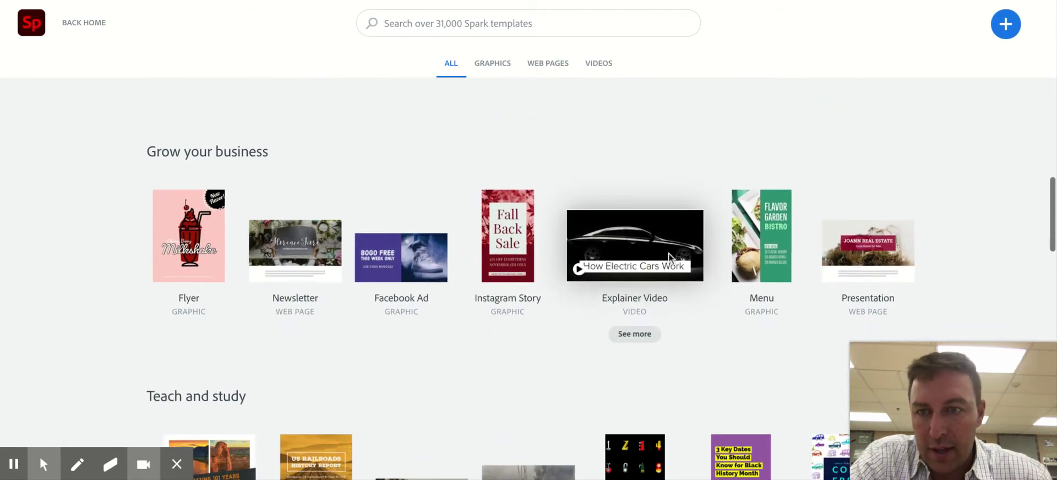
pyautogui.scroll(-9, 668, 252)
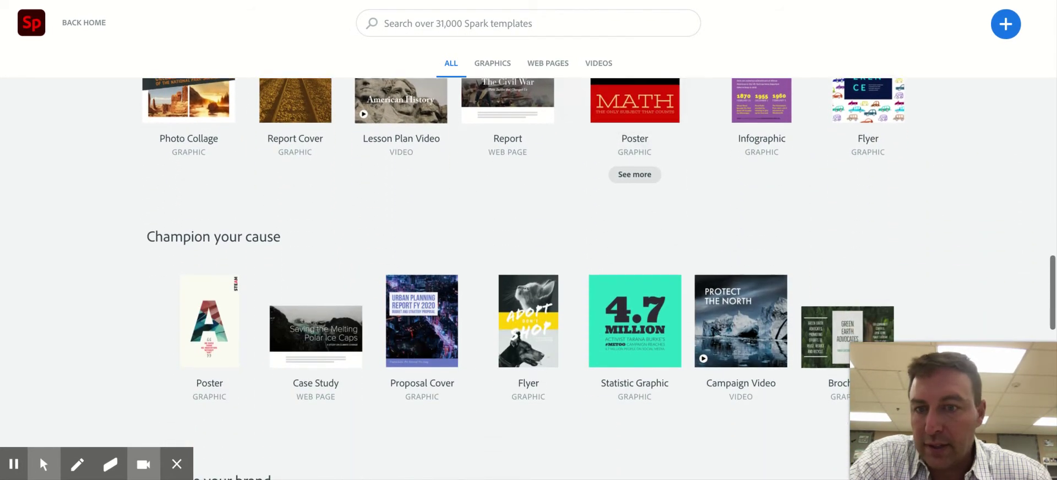
pyautogui.scroll(-9, 668, 252)
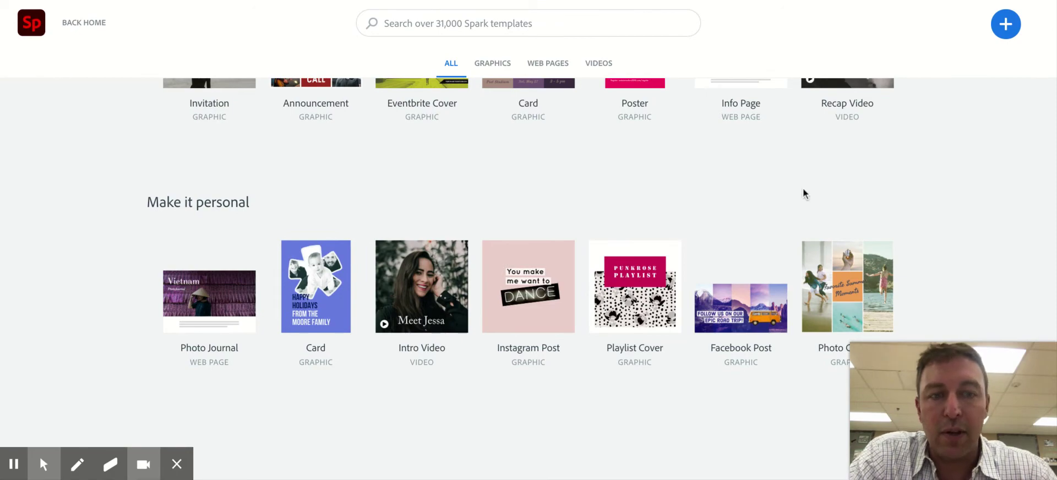
pyautogui.scroll(20, 801, 190)
# Create a new video project with the story title "Start"
pyautogui.click(1003, 34)
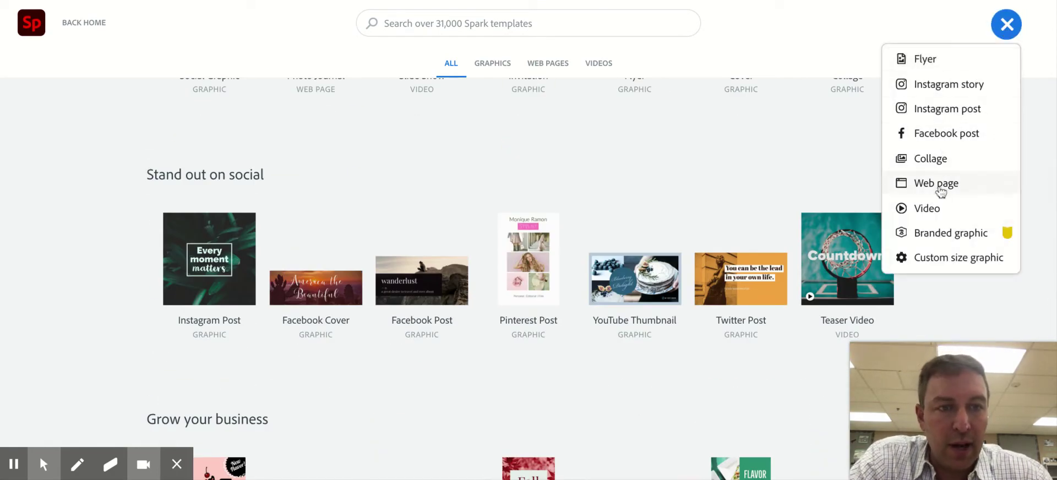
pyautogui.click(933, 211)
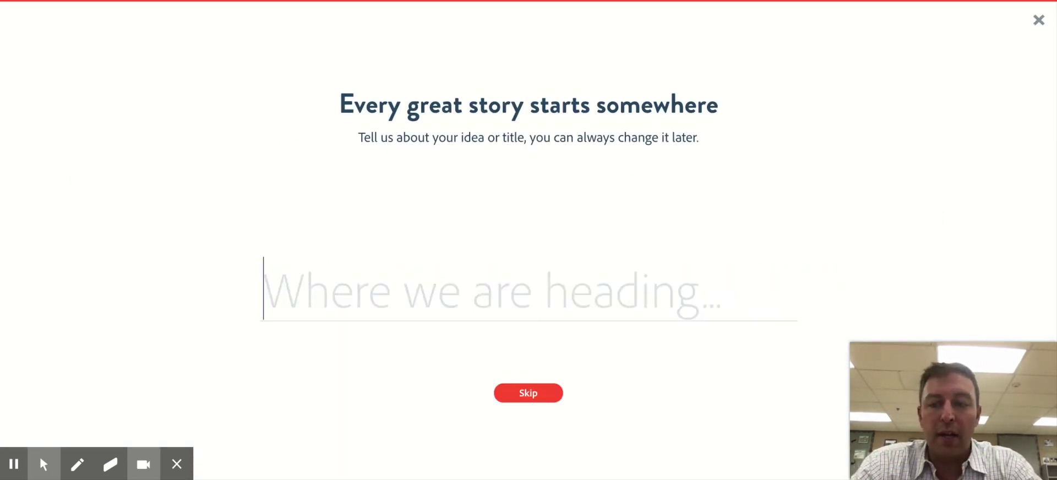
pyautogui.write('Start')
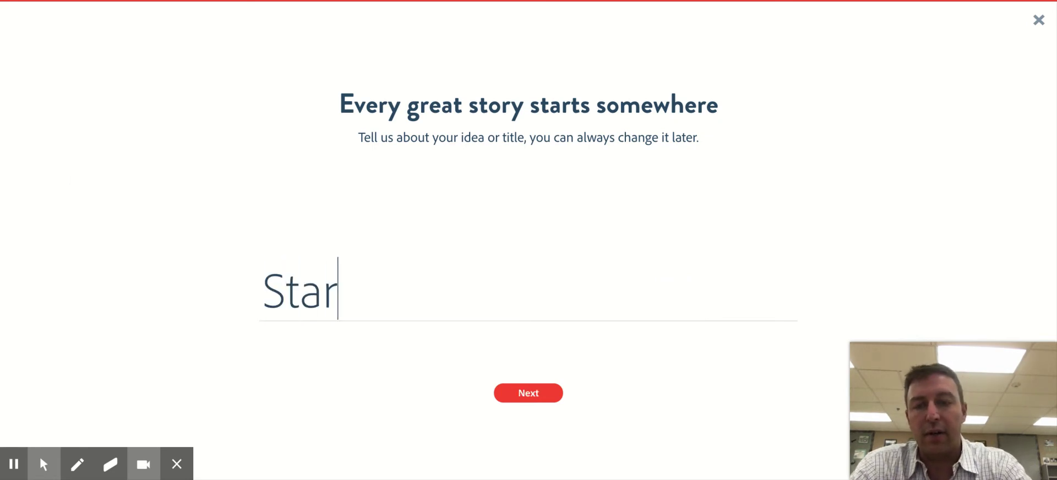
pyautogui.click(530, 391)
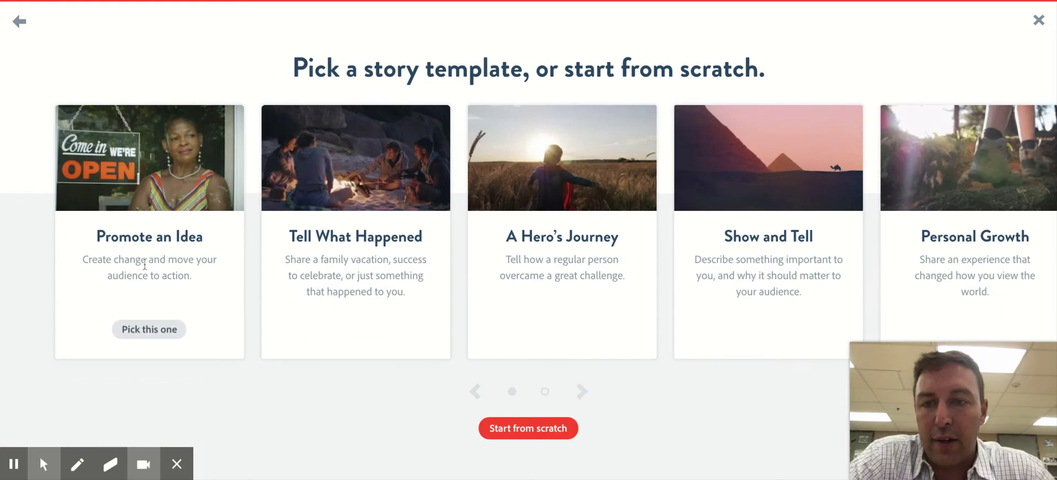
# Choose the "Tell What Happened" story template for the video and dismiss the quick tips tutorial
pyautogui.moveTo(630, 277)
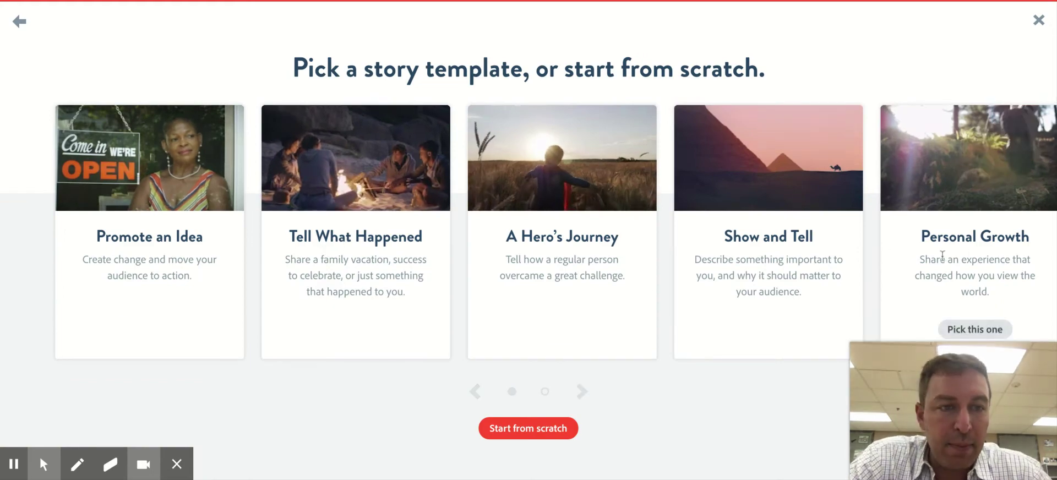
pyautogui.hscroll(5, 968, 286)
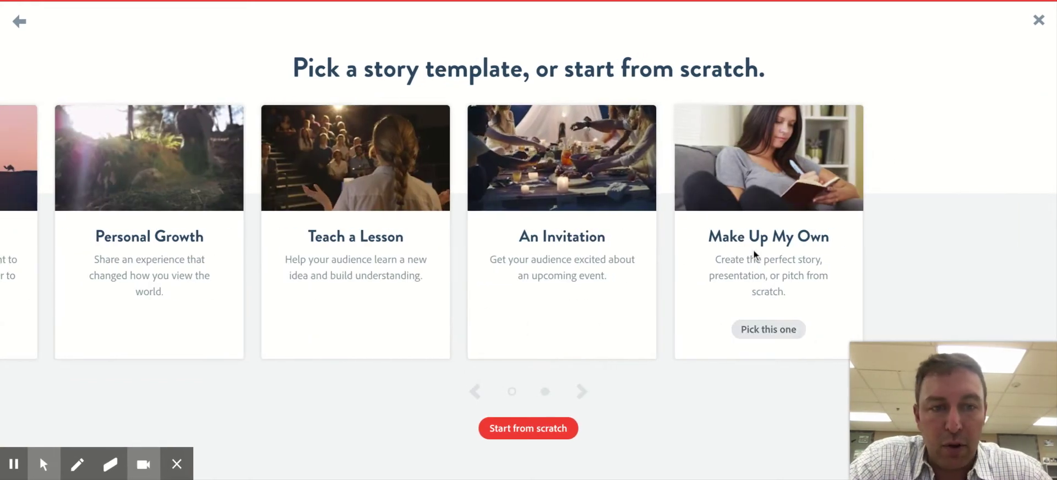
pyautogui.hscroll(-3, 513, 272)
pyautogui.hscroll(-3, 513, 272)
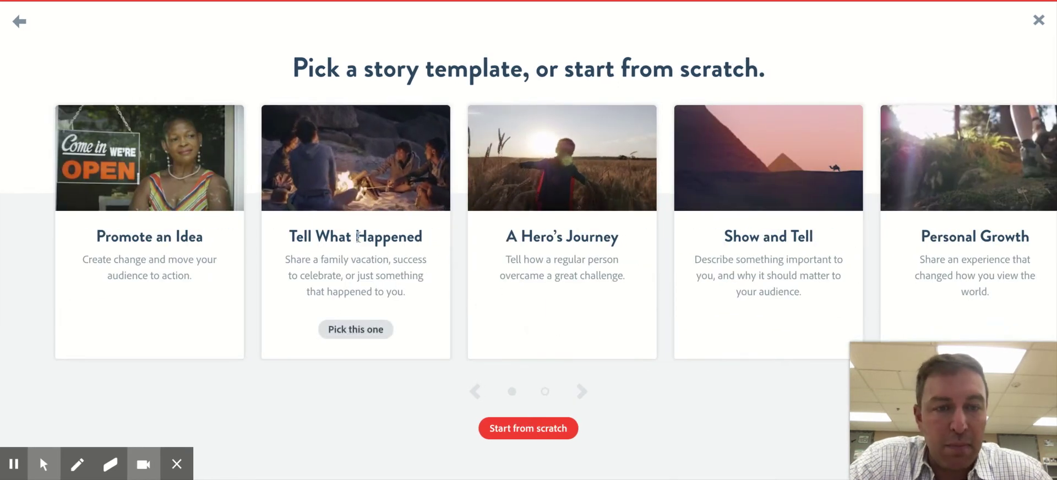
pyautogui.click(362, 330)
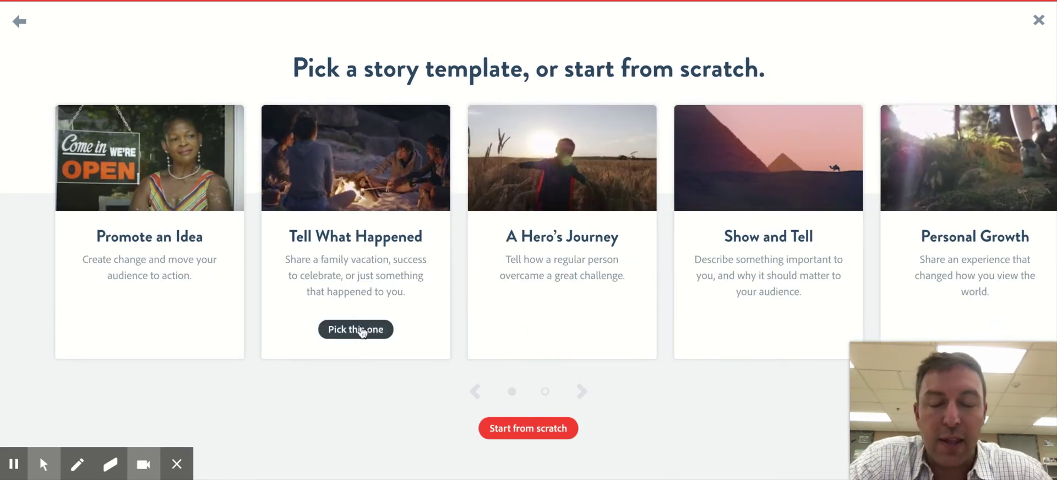
pyautogui.click(362, 330)
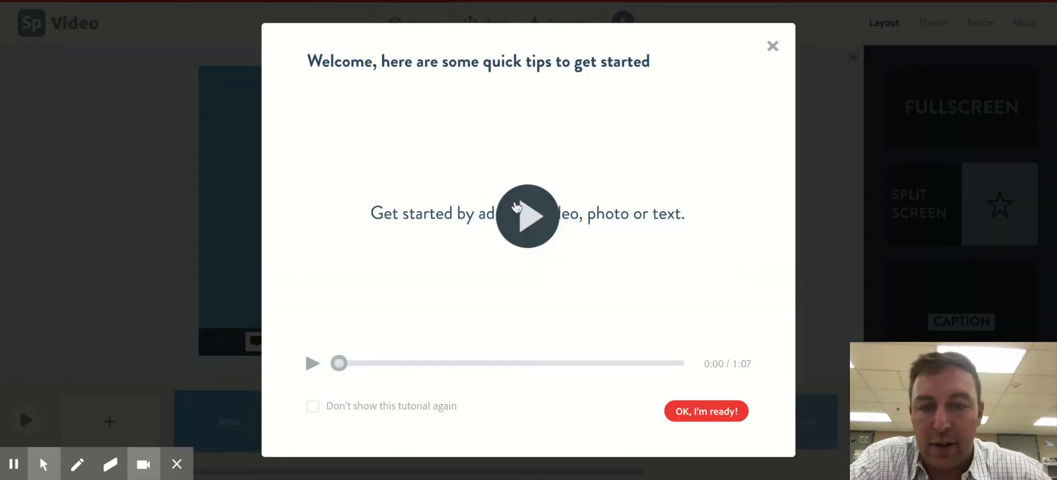
pyautogui.click(774, 47)
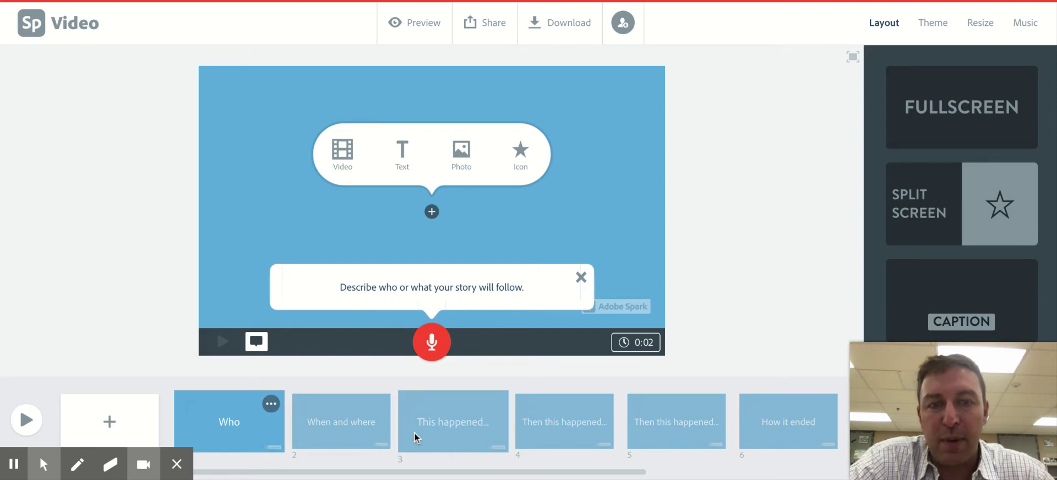
# Examine the template's storyboard slides through to the outro, and the themes available for the video
pyautogui.hscroll(1, 348, 430)
pyautogui.hscroll(5, 347, 431)
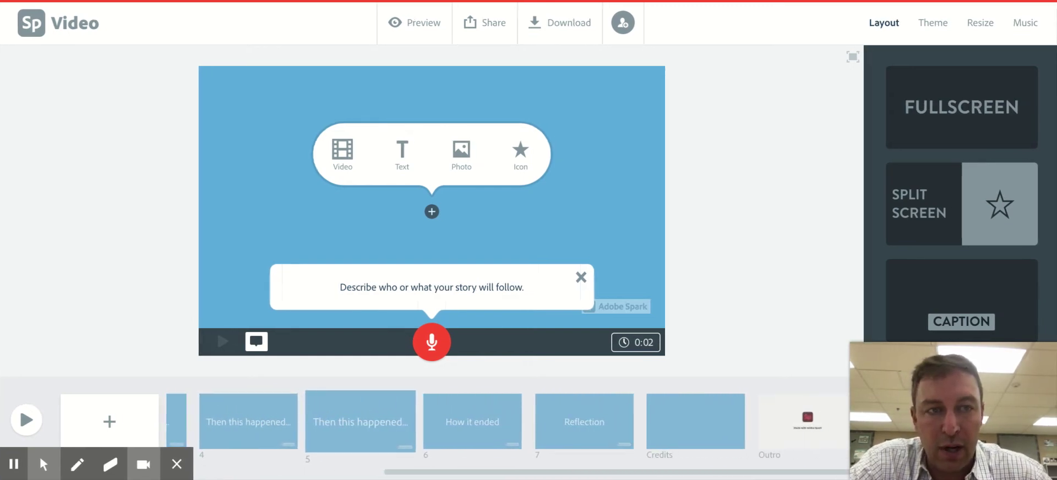
pyautogui.hscroll(-5, 347, 431)
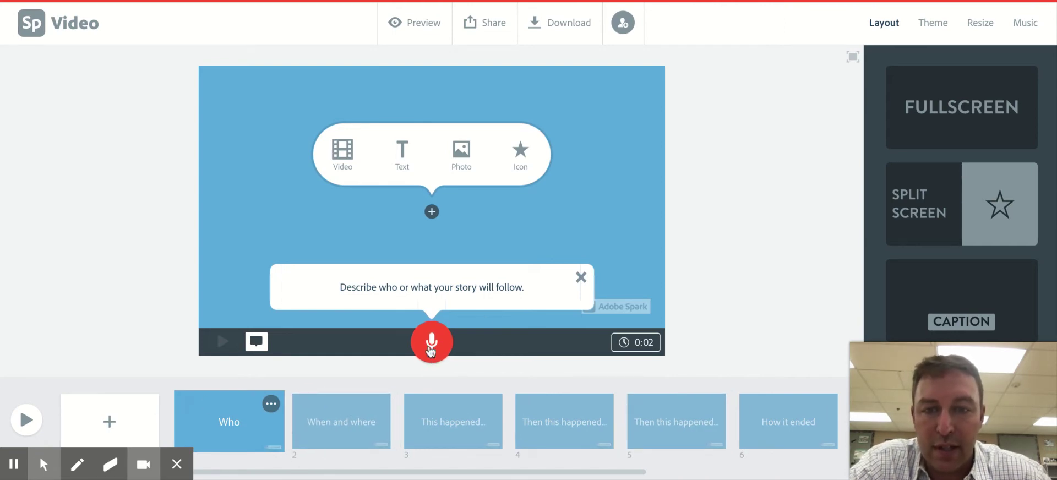
pyautogui.click(942, 24)
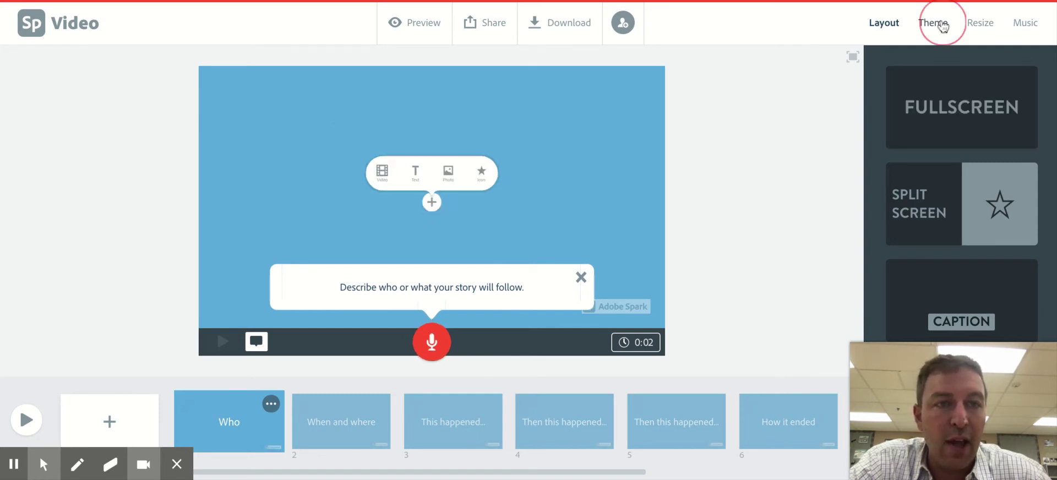
pyautogui.scroll(-8, 963, 146)
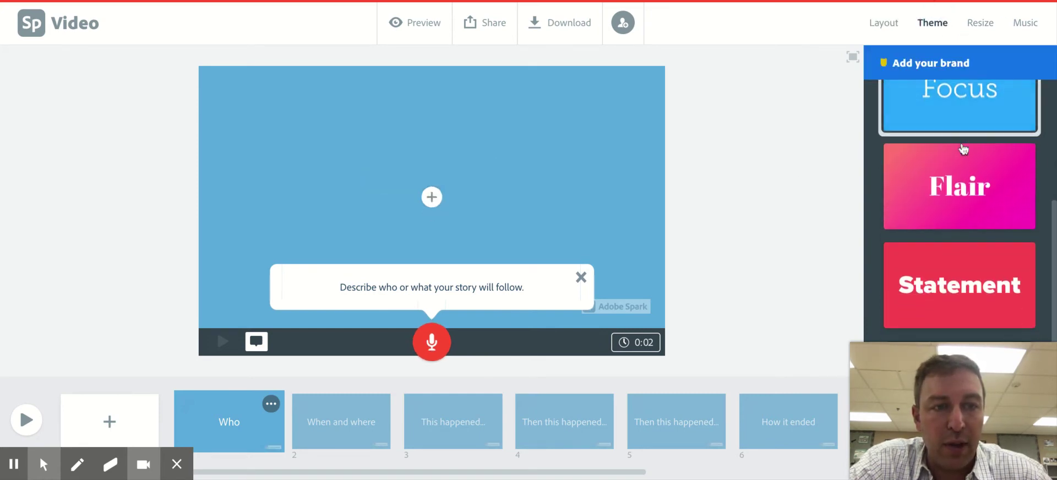
pyautogui.scroll(-3, 963, 146)
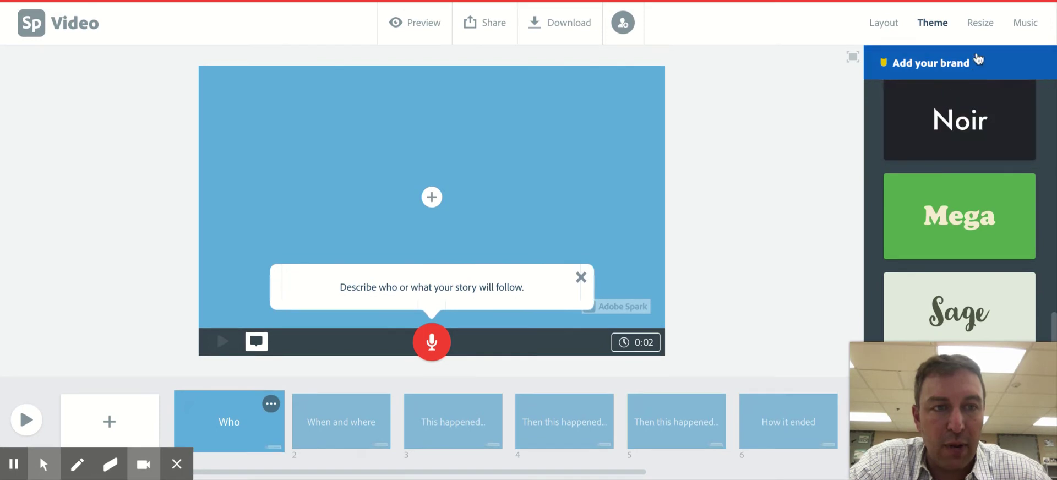
# Try the square video format and switch back to widescreen
pyautogui.click(980, 28)
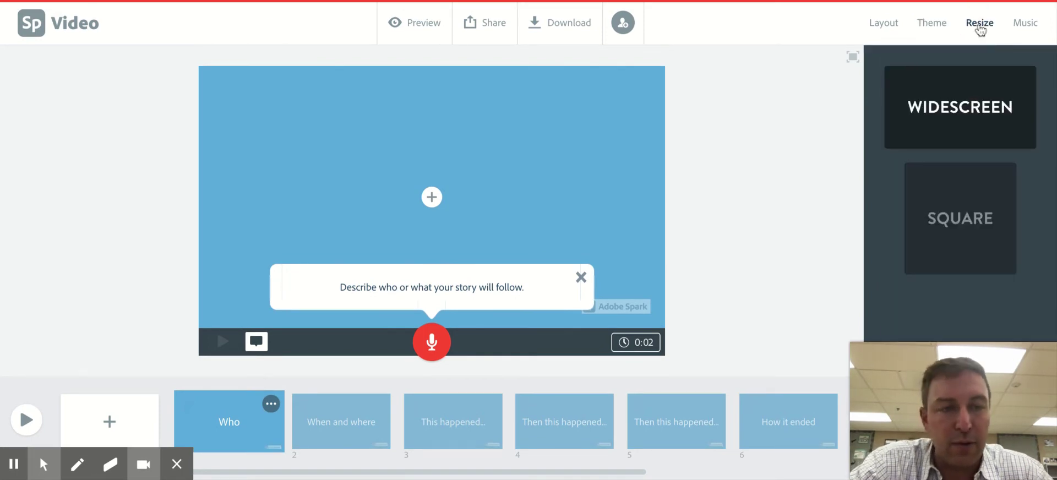
pyautogui.click(960, 223)
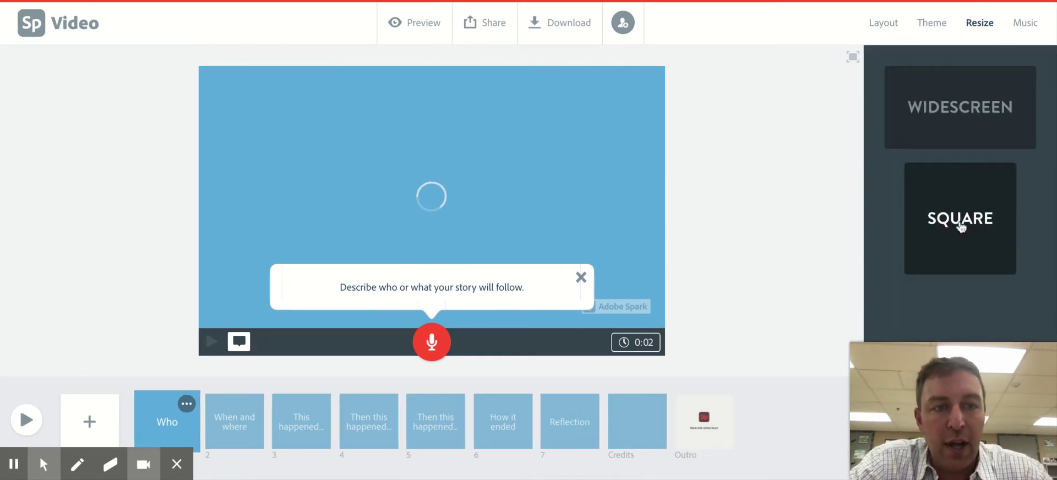
pyautogui.click(960, 131)
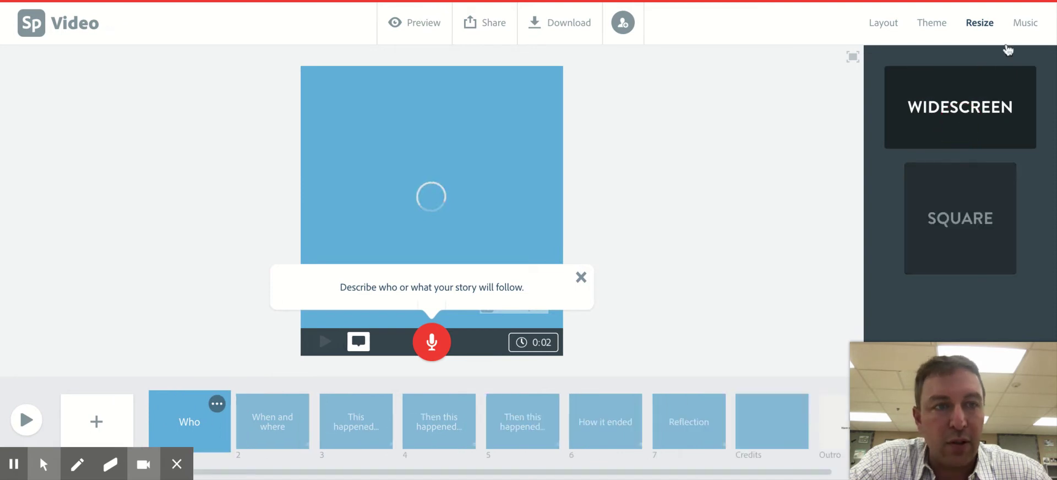
# Look through the soundtrack choices for the video and return to the slide layouts
pyautogui.click(1030, 30)
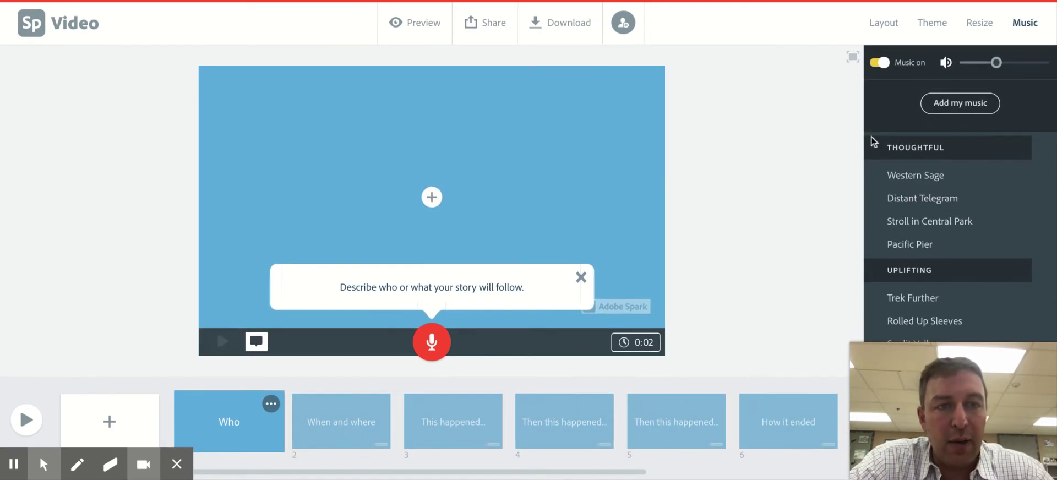
pyautogui.scroll(-5, 870, 137)
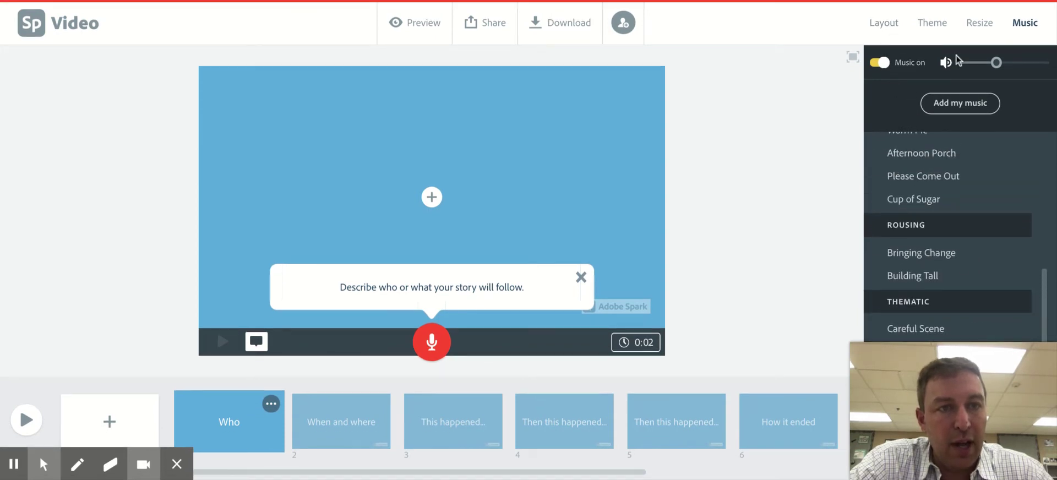
pyautogui.click(883, 27)
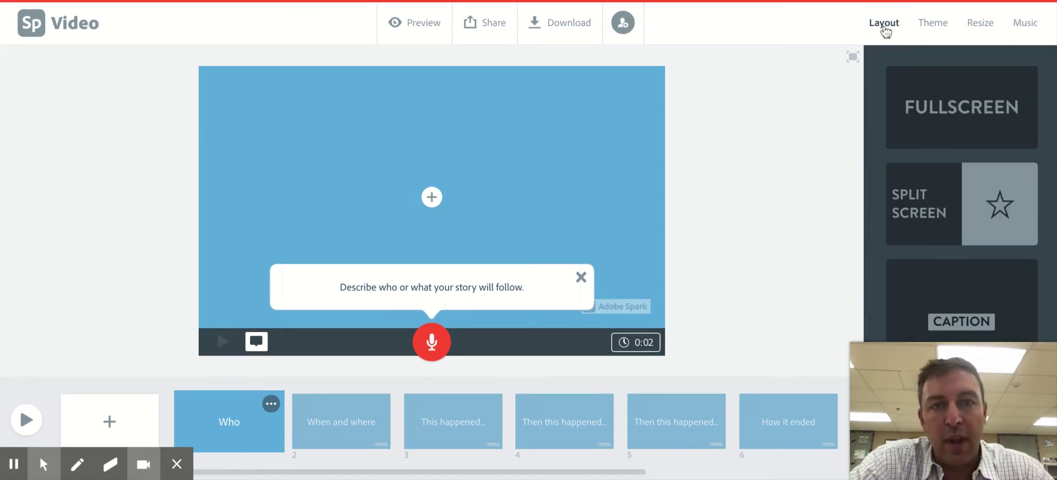
# Add the kite-flying video clip to the Who slide, trimmed to a 19-second section from the middle of the footage
pyautogui.click(433, 205)
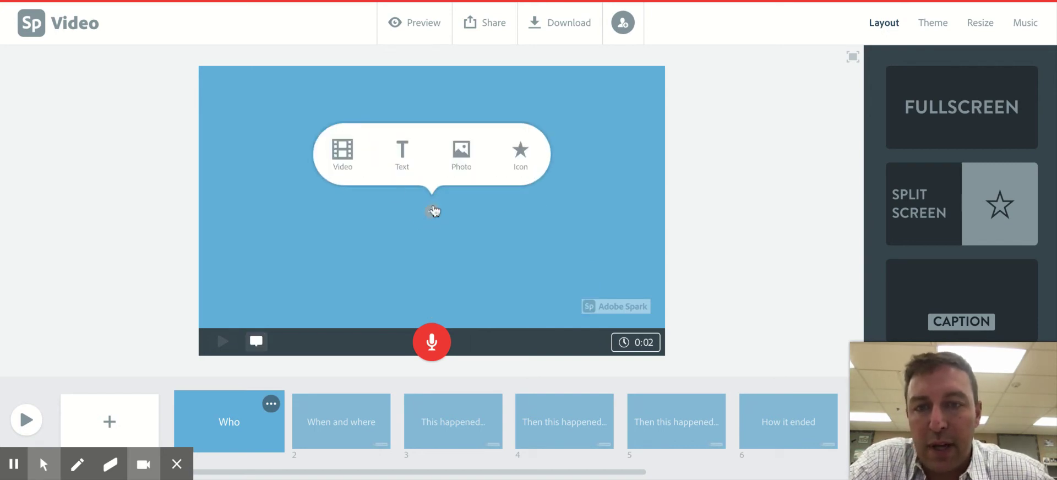
pyautogui.click(315, 150)
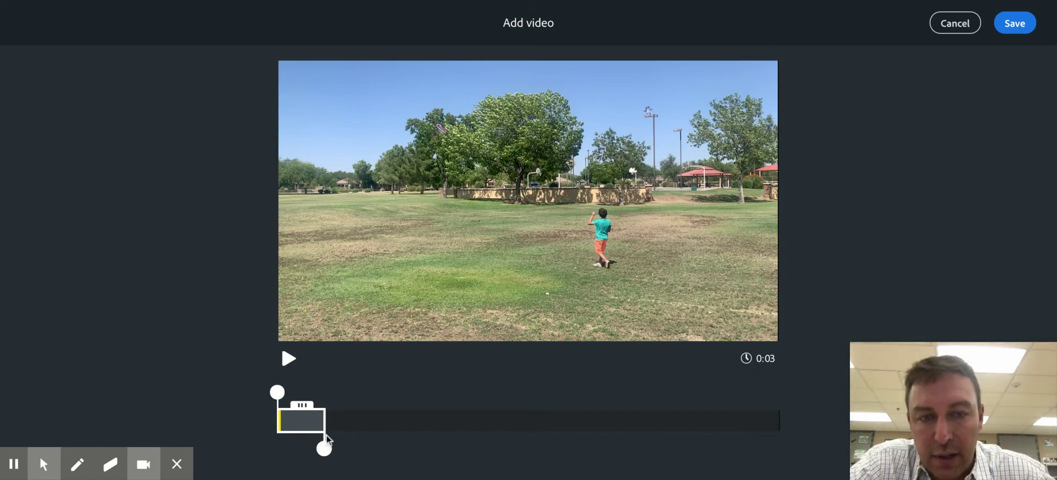
pyautogui.moveTo(323, 448); pyautogui.dragTo(528, 448)
pyautogui.moveTo(278, 392); pyautogui.dragTo(409, 391)
pyautogui.moveTo(530, 449); pyautogui.dragTo(702, 449)
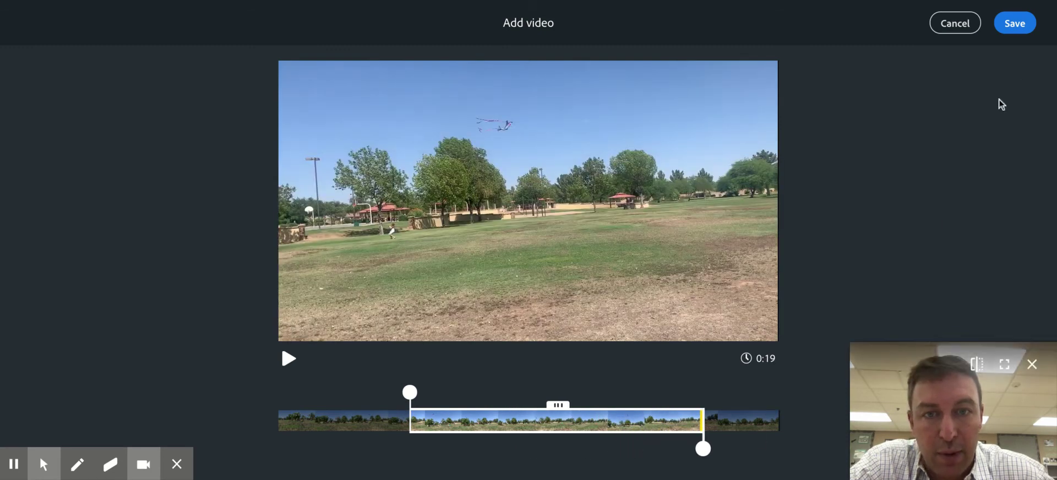
pyautogui.click(1025, 27)
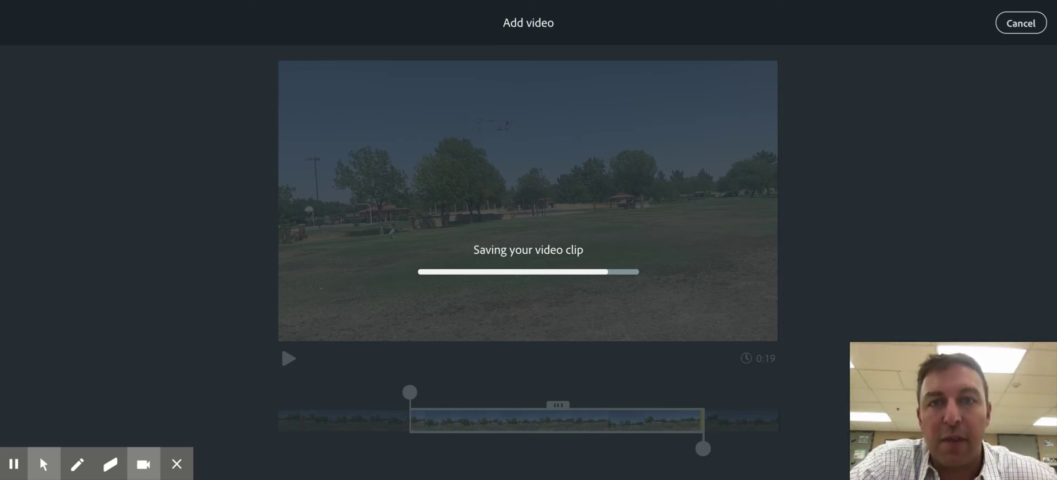
pyautogui.moveTo(1, 471)
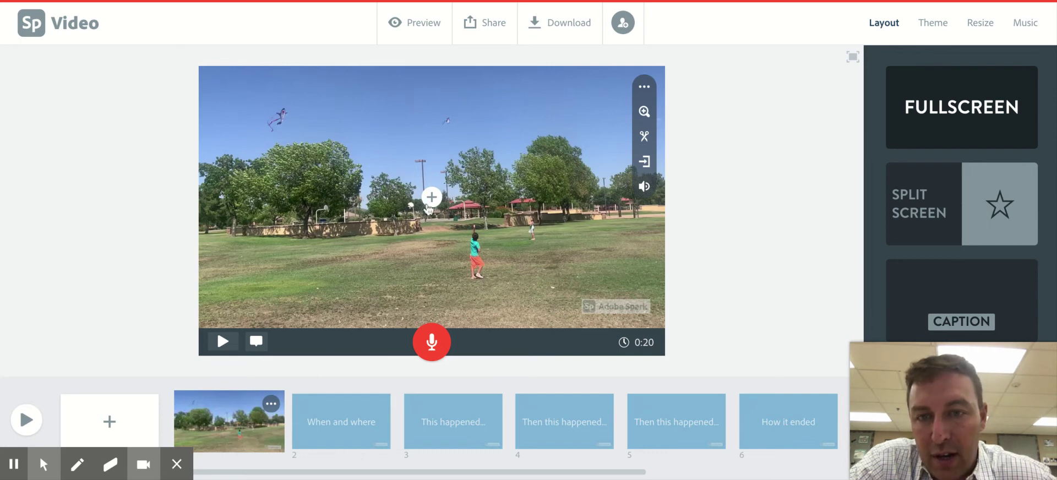
# Add the text "The Kite" over the first slide's video clip and make it slightly larger than its default size
pyautogui.click(430, 200)
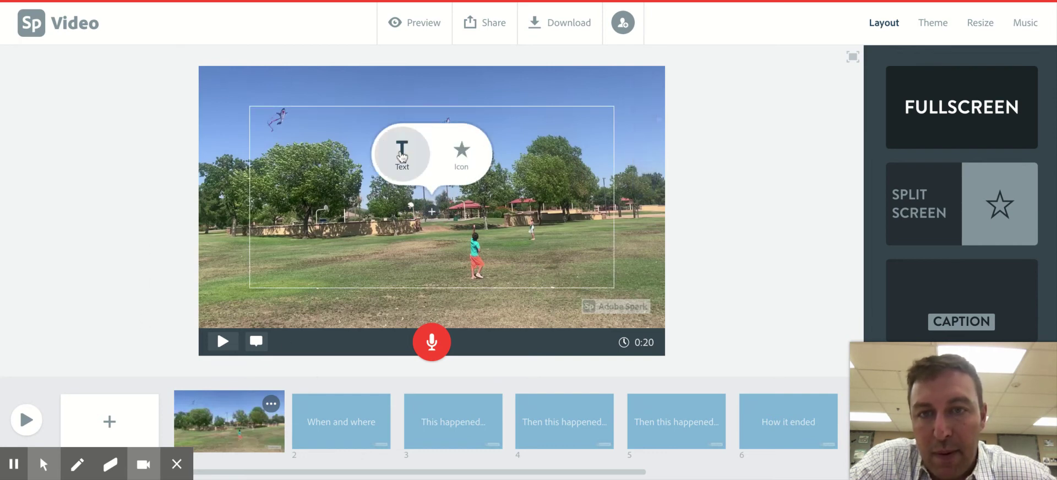
pyautogui.click(402, 157)
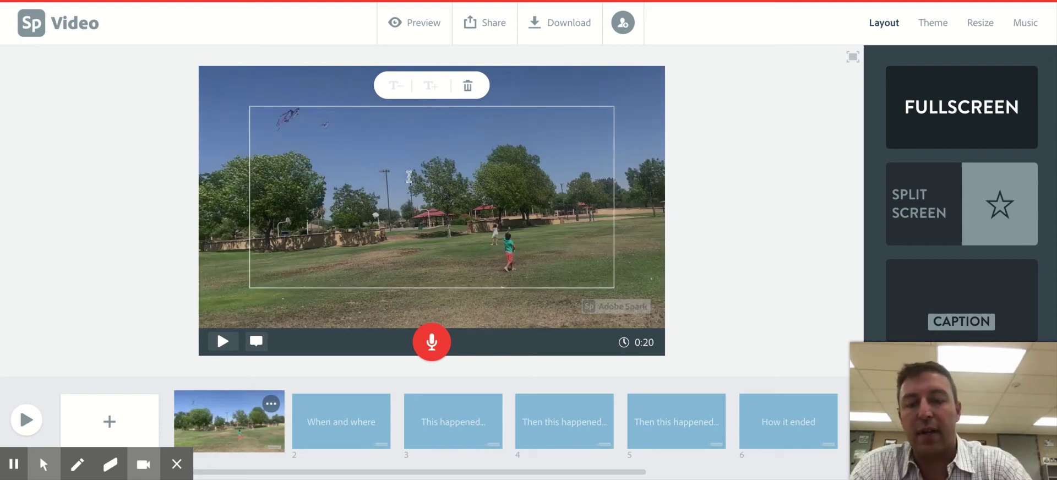
pyautogui.write('The Kite')
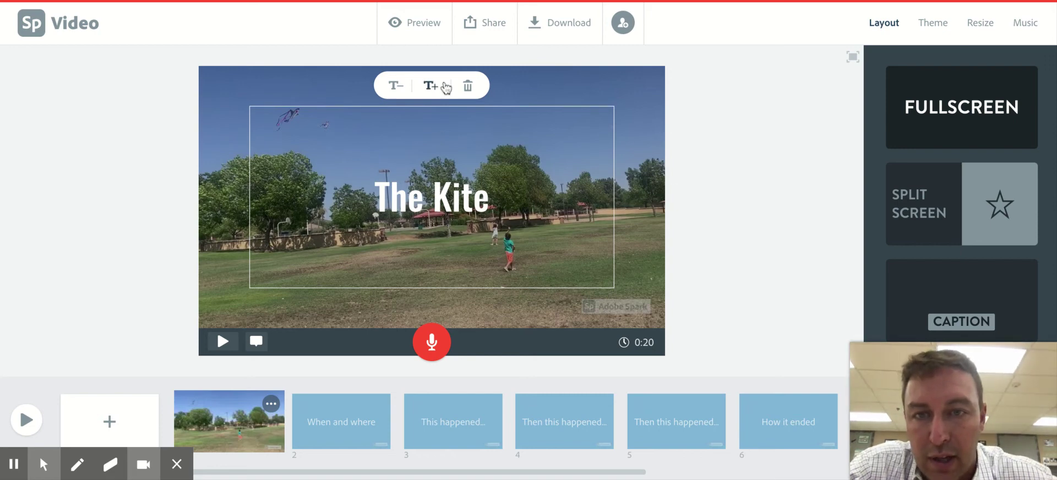
pyautogui.click(442, 87)
pyautogui.click(442, 86)
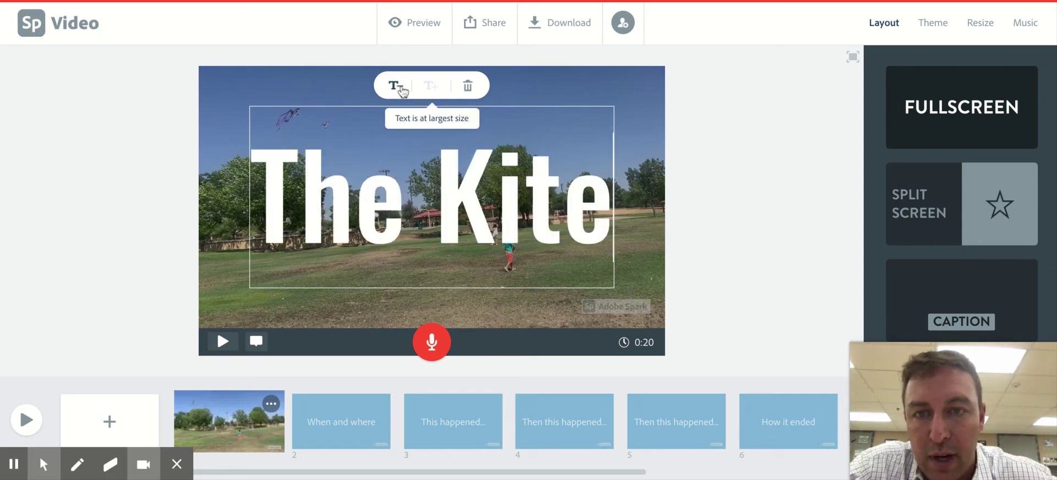
pyautogui.click(401, 86)
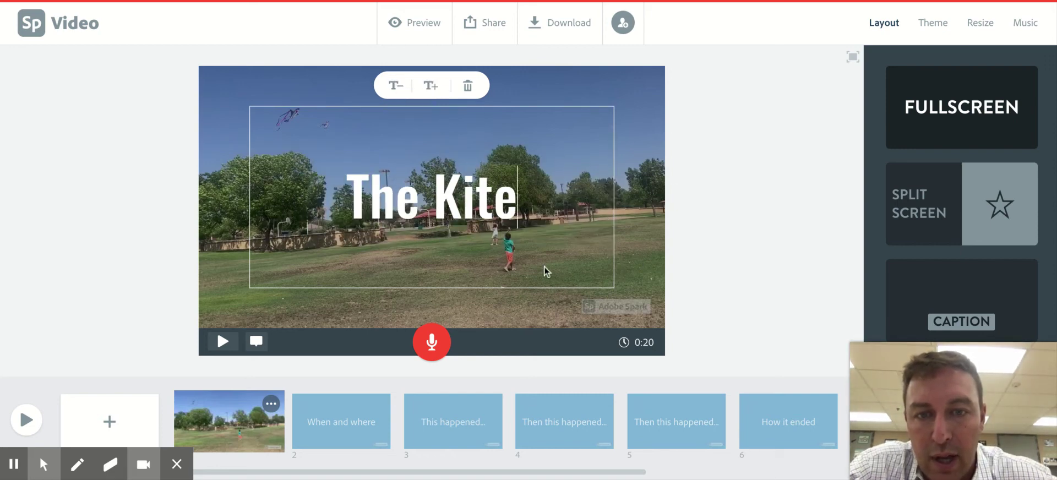
# Finish editing the title "The Kite" and move it to the upper-right corner of the first slide's video clip
pyautogui.click(538, 310)
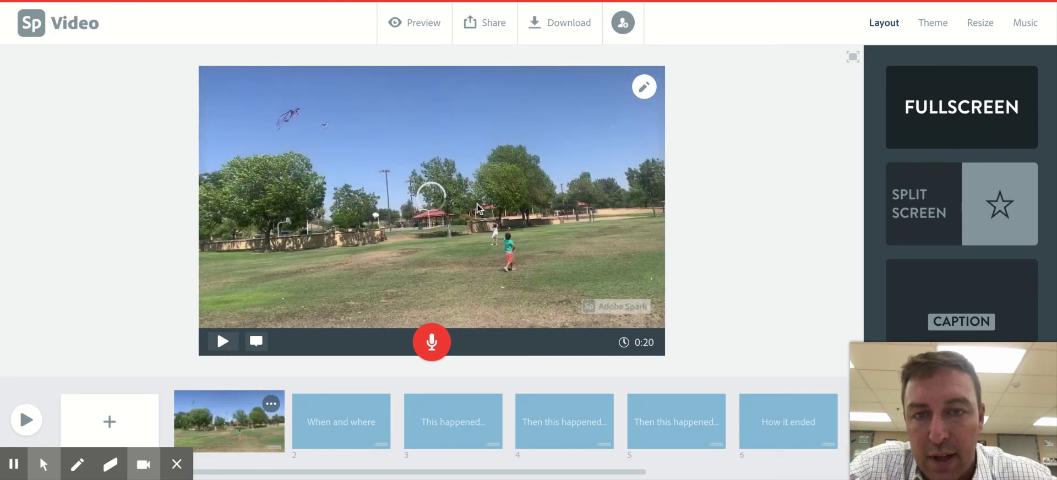
pyautogui.moveTo(431, 188); pyautogui.dragTo(303, 155)
pyautogui.click(545, 299)
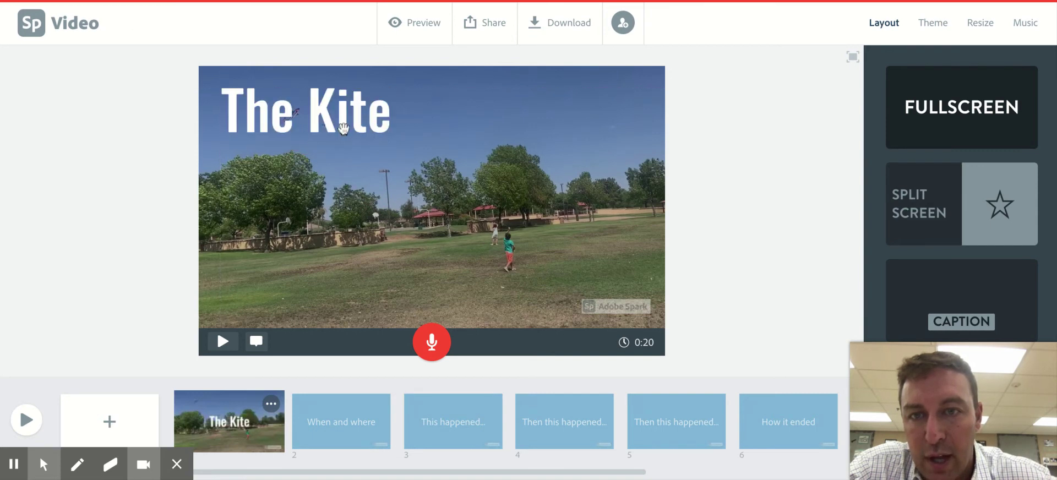
pyautogui.moveTo(342, 129); pyautogui.dragTo(343, 128)
pyautogui.moveTo(531, 130); pyautogui.dragTo(605, 125)
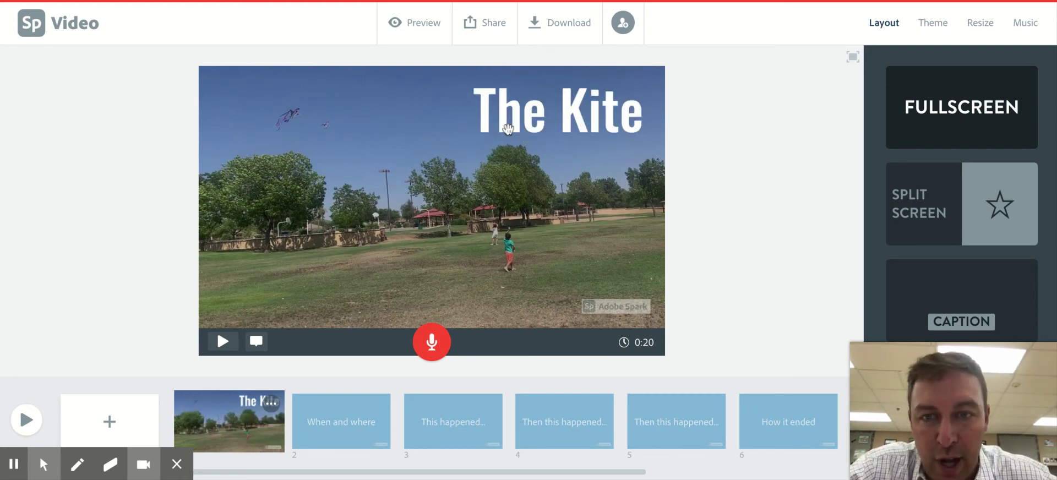
# Examine the first slide's options for replacing, deleting and editing its video clip, and play the slide back
pyautogui.click(426, 229)
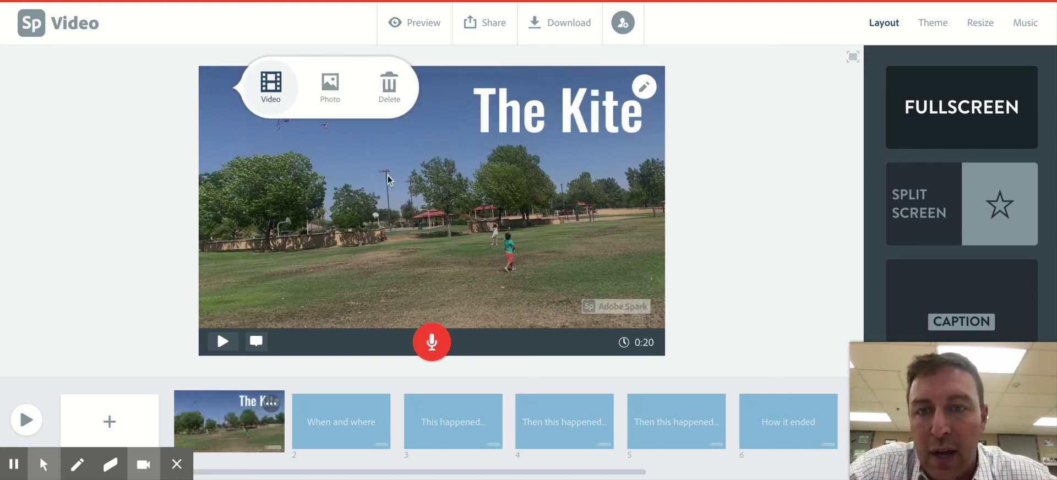
pyautogui.click(419, 213)
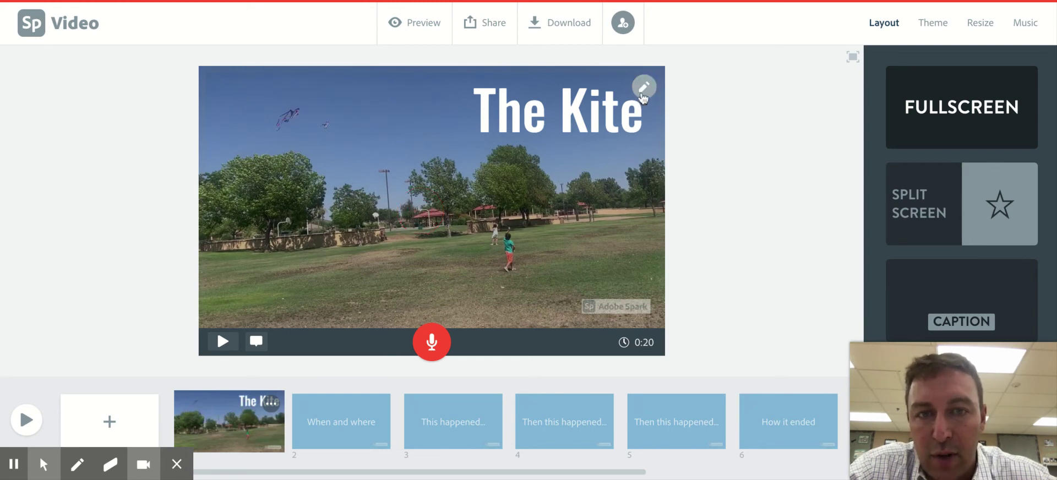
pyautogui.moveTo(643, 98)
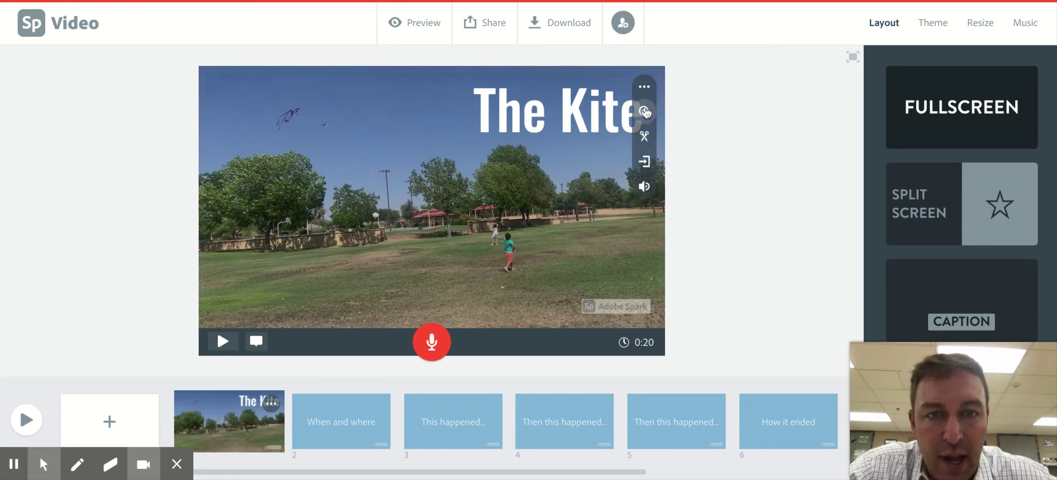
pyautogui.click(421, 231)
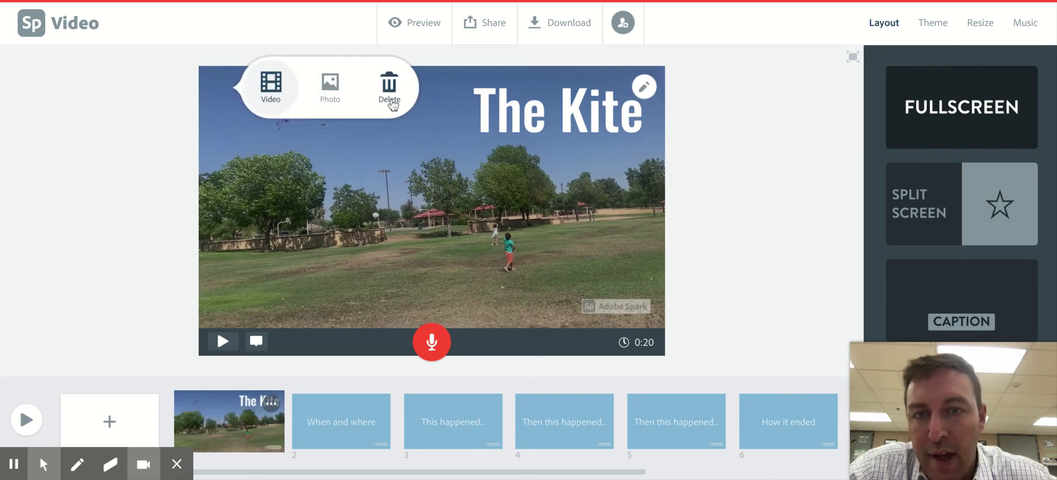
pyautogui.click(713, 224)
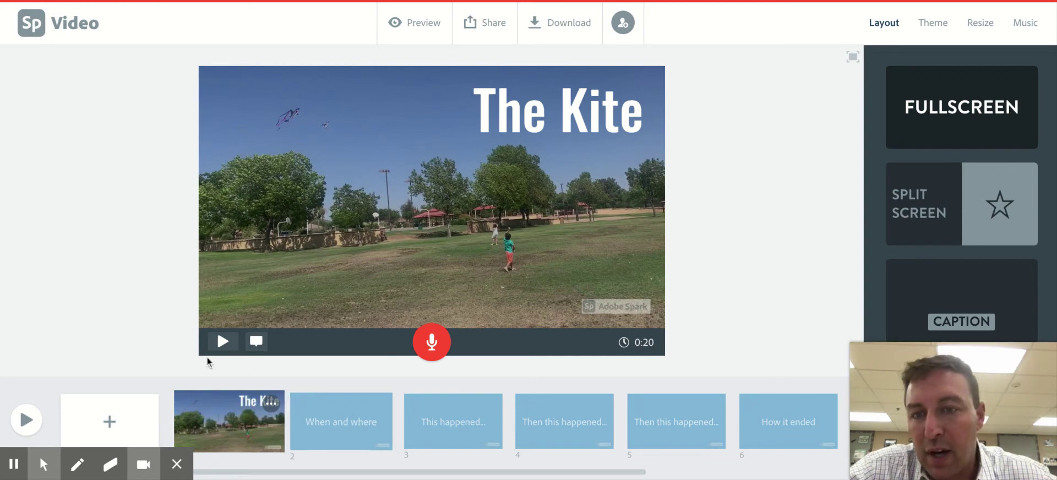
pyautogui.click(218, 345)
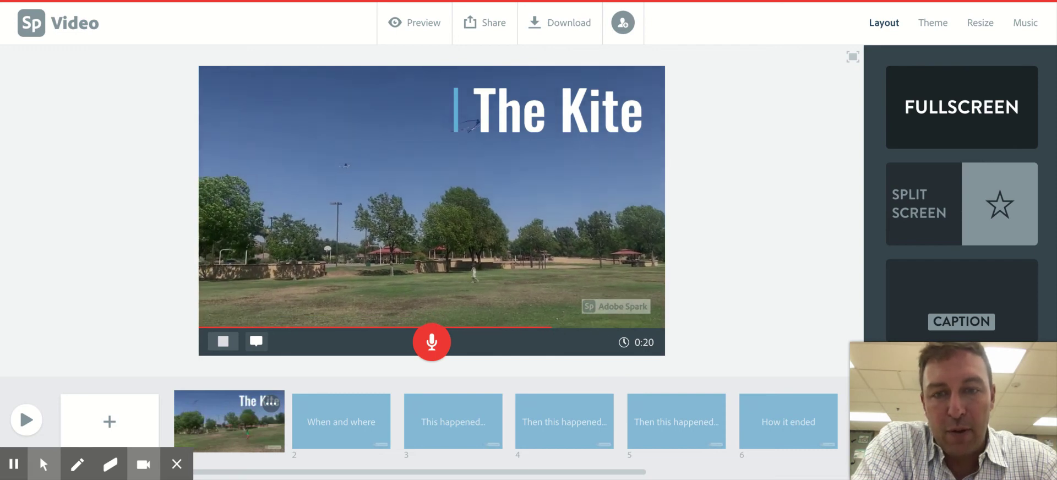
pyautogui.click(223, 342)
# Add the bike-riding video clip to the When and where slide, trimmed to its first 26 seconds, and return to the first slide
pyautogui.click(305, 421)
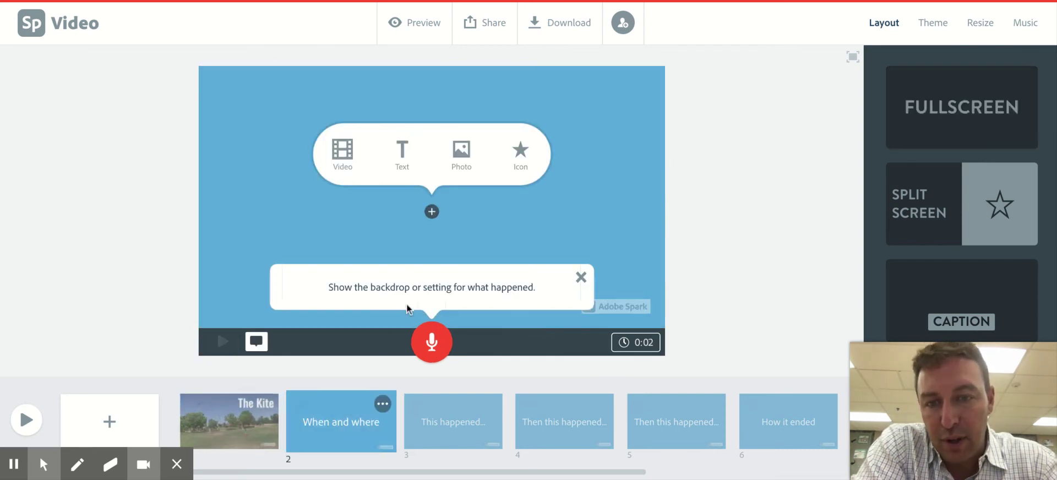
pyautogui.click(350, 163)
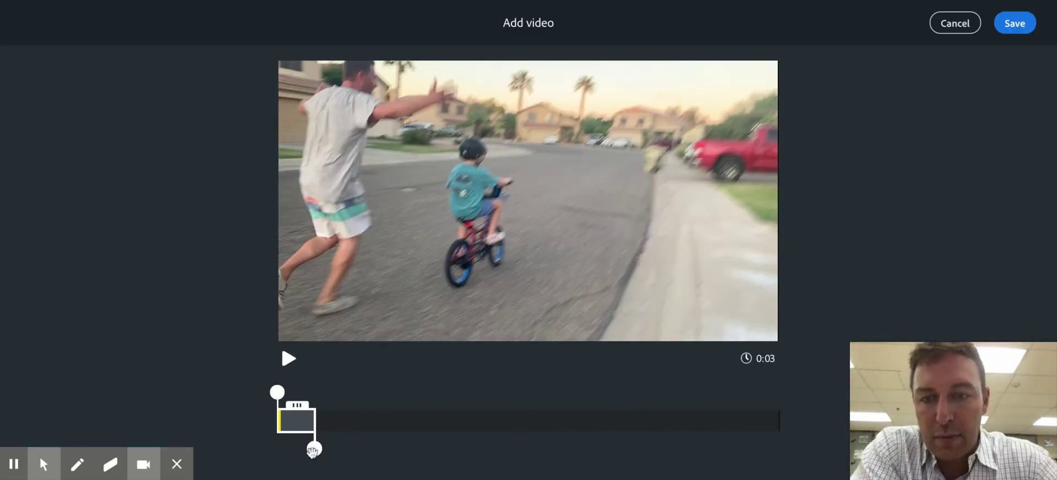
pyautogui.moveTo(313, 449); pyautogui.dragTo(622, 448)
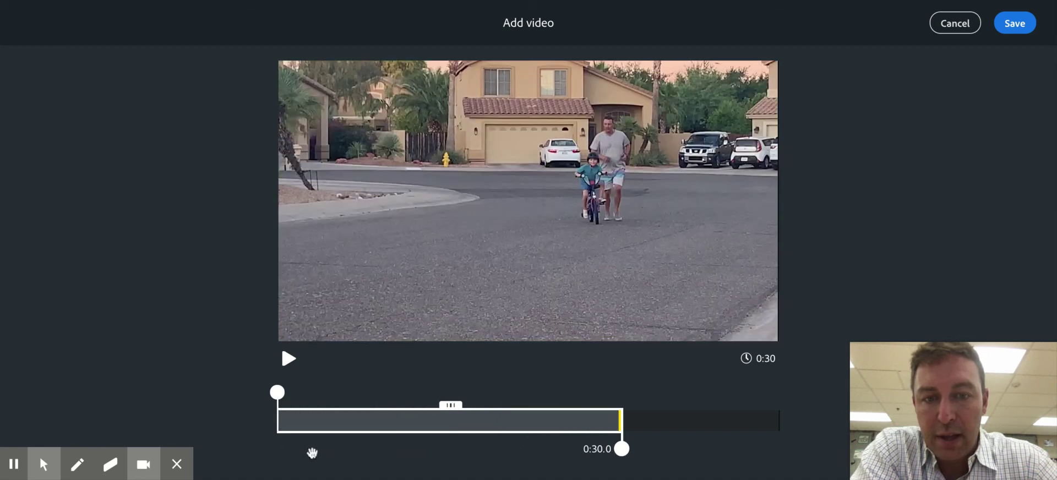
pyautogui.click(1012, 25)
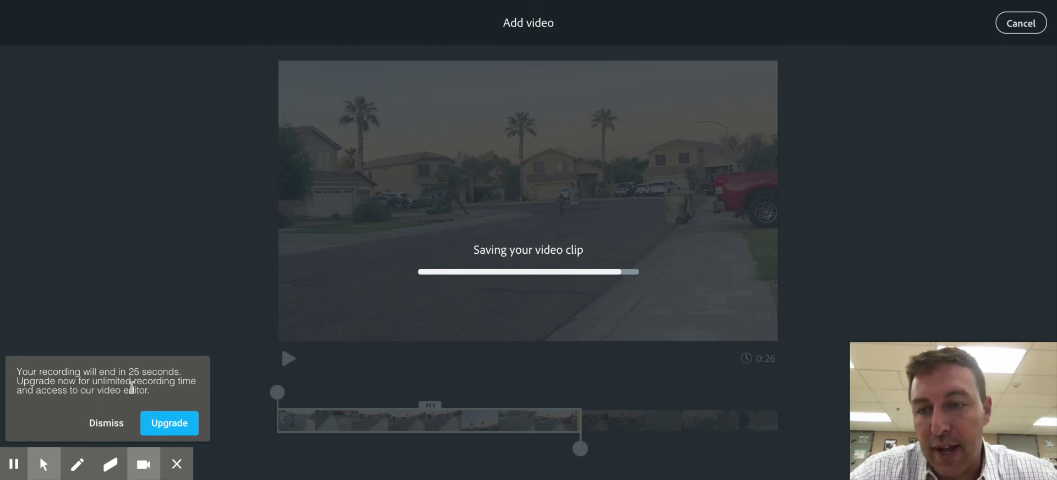
pyautogui.click(106, 423)
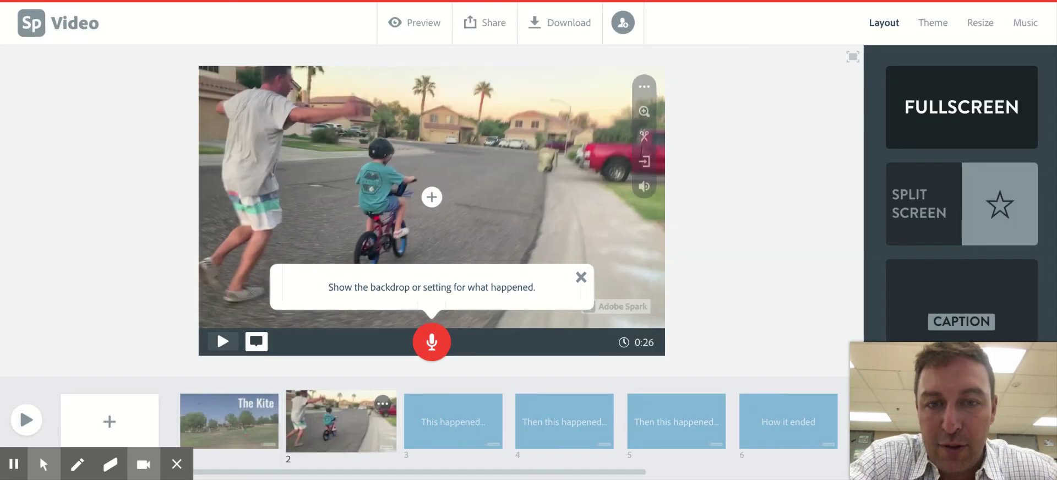
pyautogui.click(209, 408)
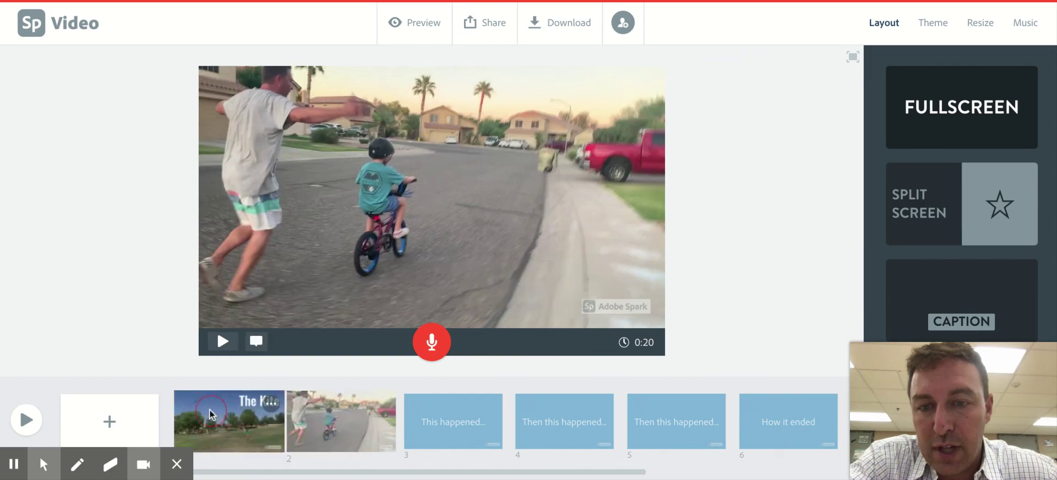